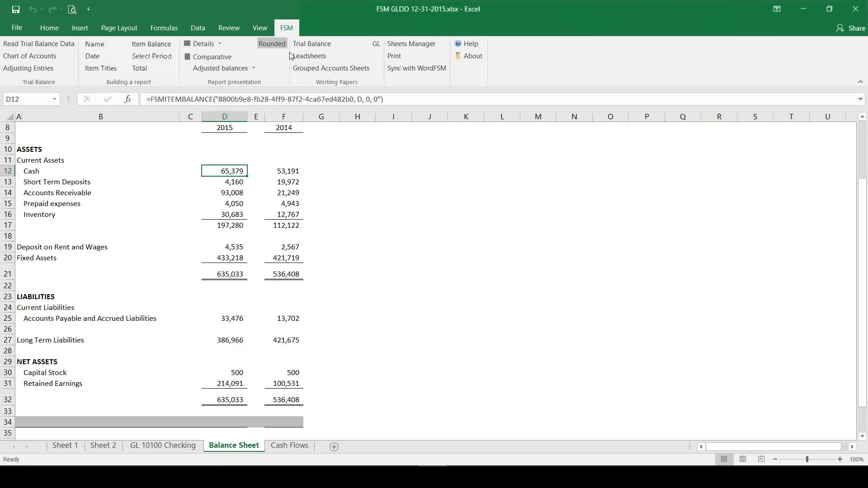
# Create the 12/31/2015 trial balance worksheet against the 12/31/2014 prior period, then select Other Income.
pyautogui.click(299, 44)
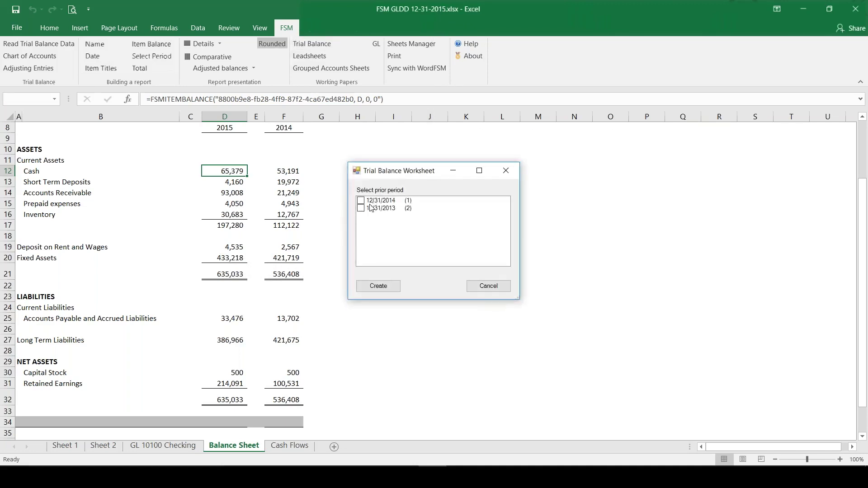
pyautogui.click(369, 201)
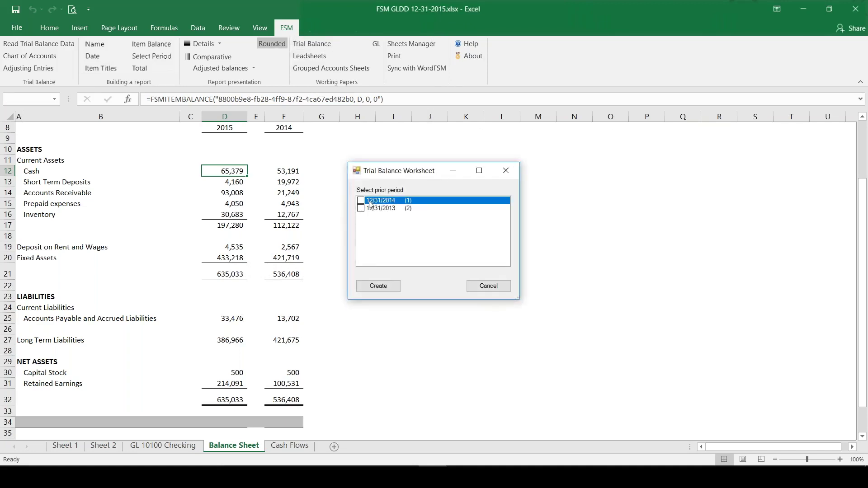
pyautogui.click(383, 290)
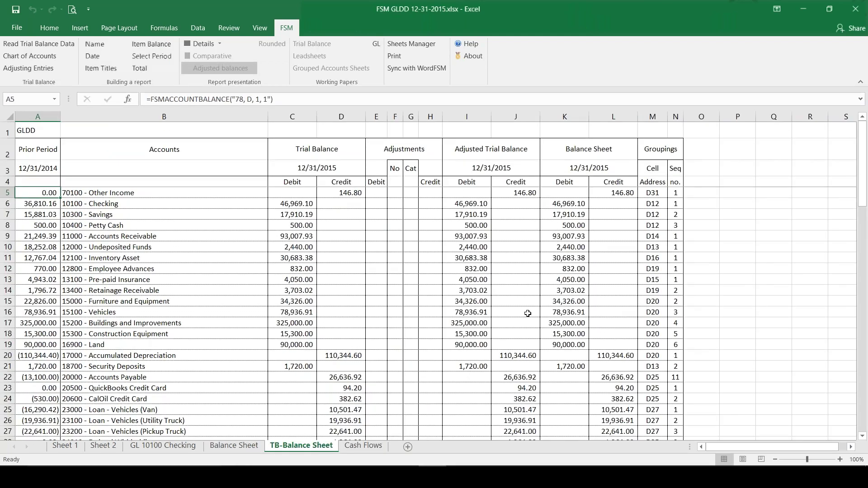
pyautogui.click(7, 193)
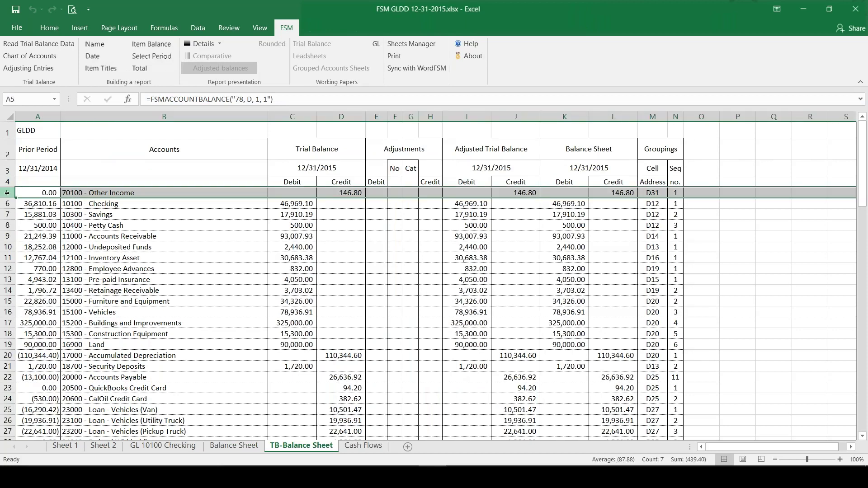
# Reorder the chart of accounts so 70100 Other Income sits just above 70200 Interest Income.
pyautogui.click(9, 60)
pyautogui.click(146, 188)
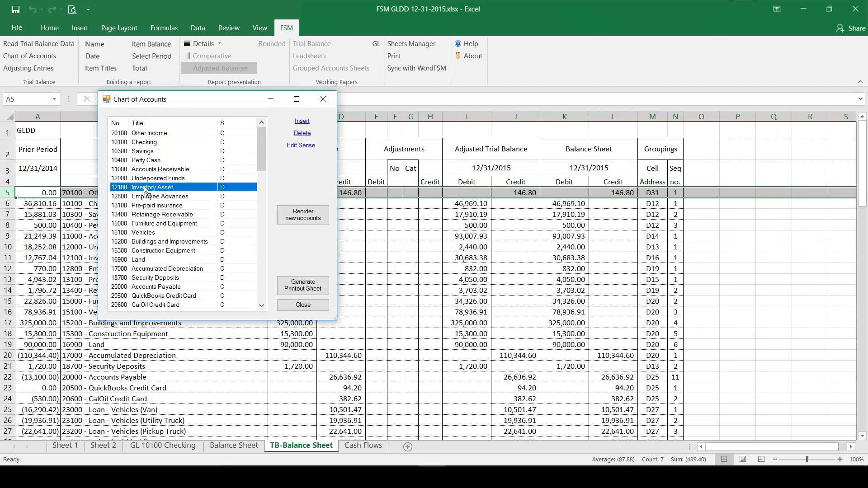
pyautogui.moveTo(146, 190); pyautogui.dragTo(135, 313)
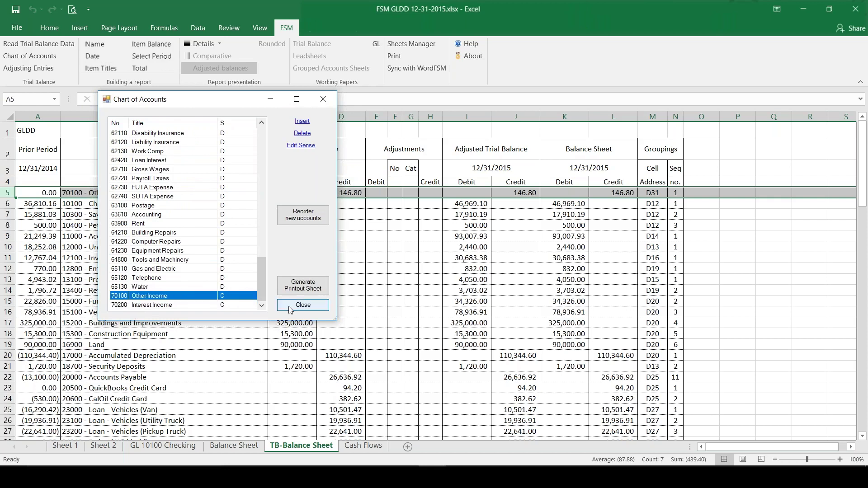
pyautogui.click(303, 305)
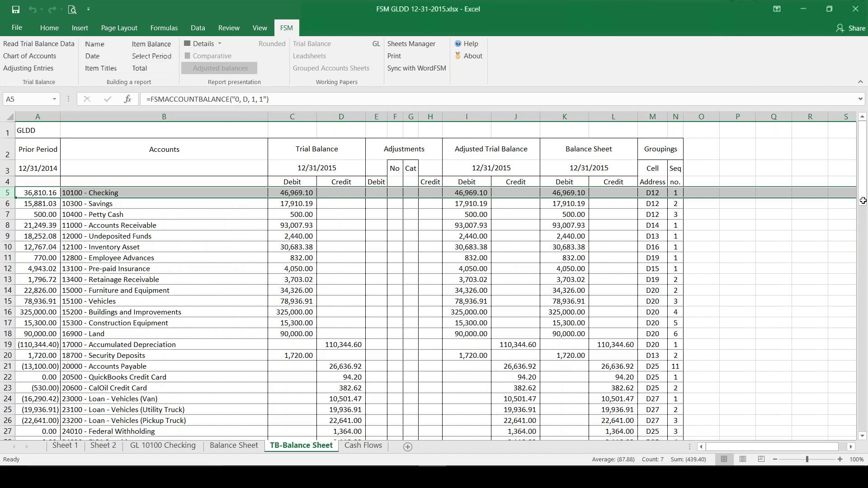
pyautogui.moveTo(863, 201); pyautogui.dragTo(837, 448)
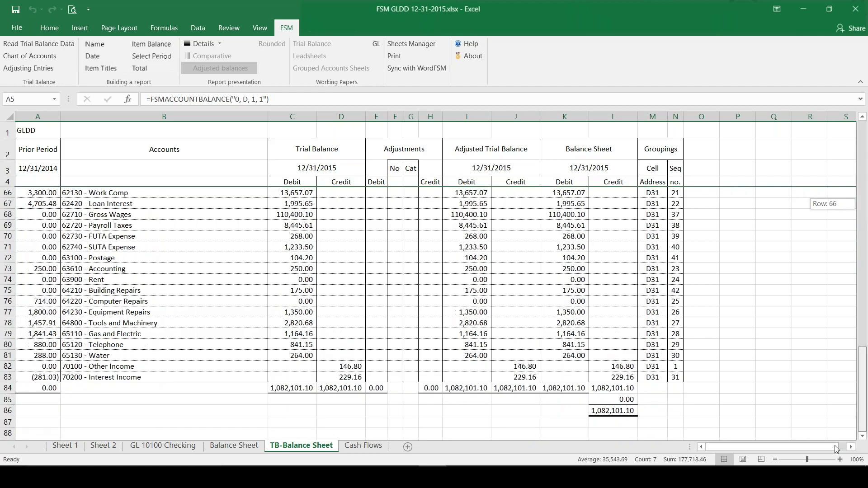
pyautogui.click(8, 366)
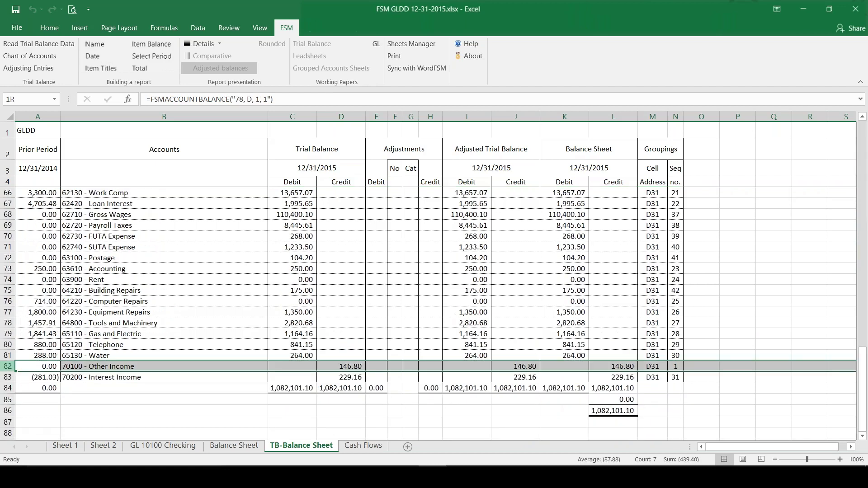
pyautogui.moveTo(864, 413); pyautogui.dragTo(866, 98)
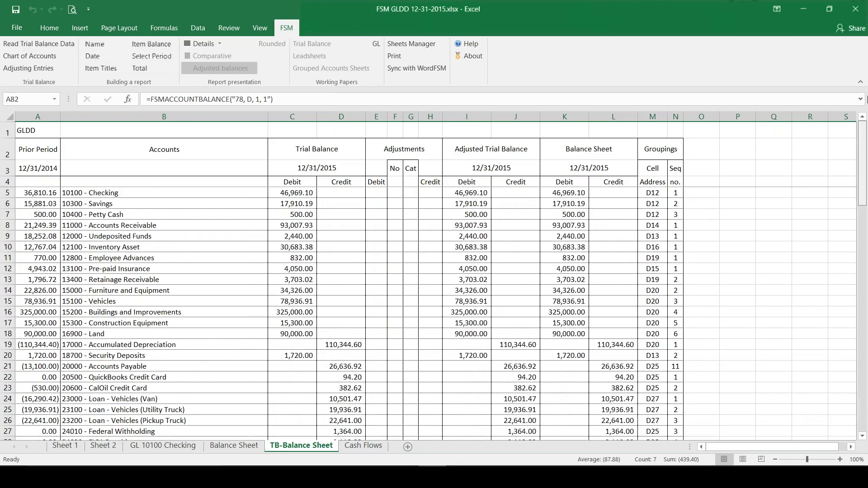
# Review 10100 - Checking transactions with descriptions, check the D12 cash grouping, then view the Balance Sheet.
pyautogui.doubleClick(298, 193)
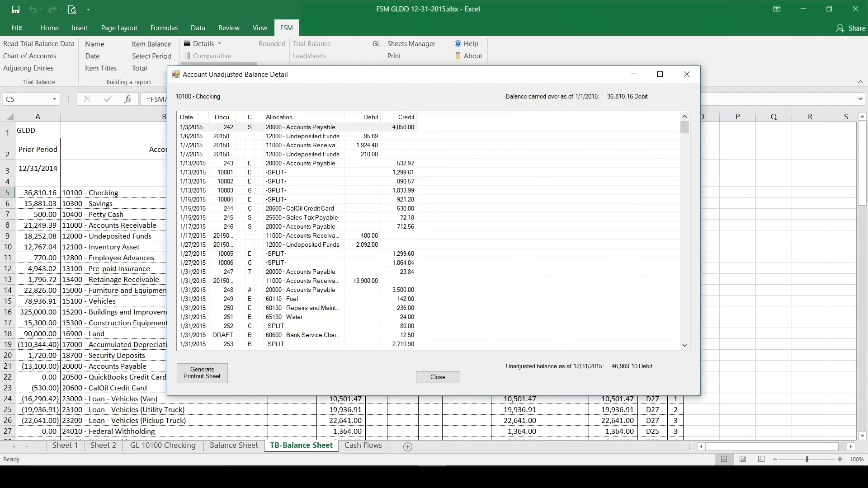
pyautogui.moveTo(318, 79); pyautogui.dragTo(470, 77)
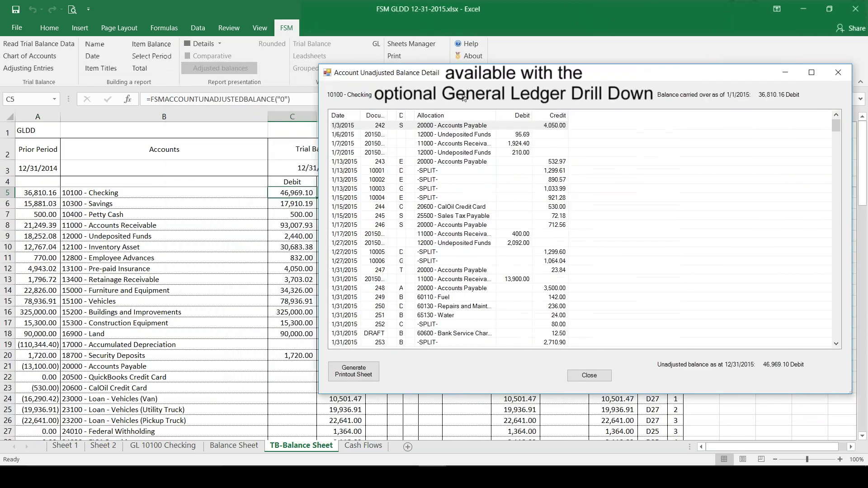
pyautogui.moveTo(414, 114); pyautogui.dragTo(478, 114)
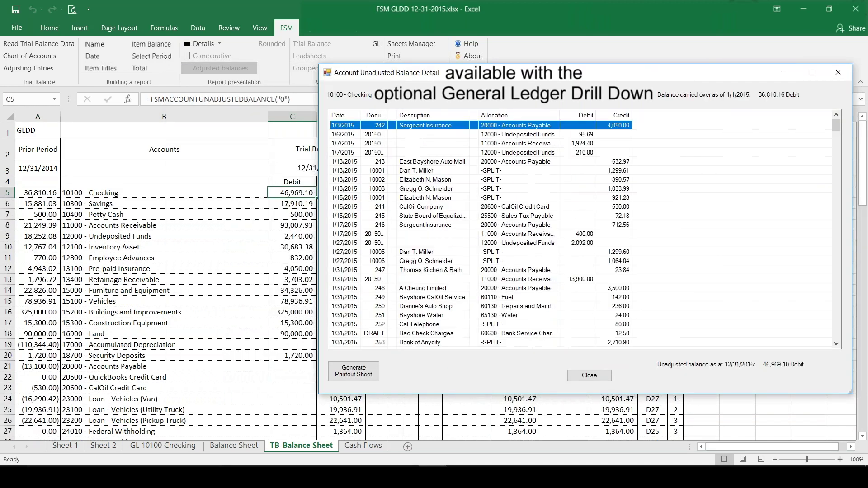
pyautogui.click(589, 375)
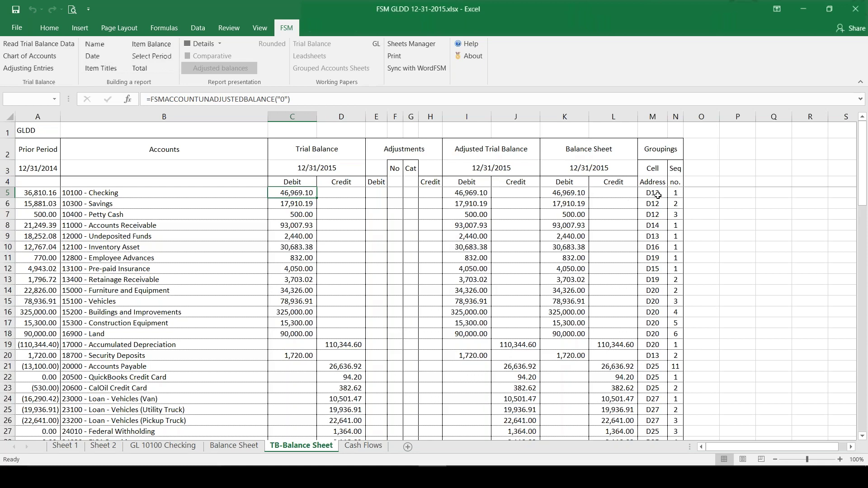
pyautogui.moveTo(658, 194); pyautogui.dragTo(658, 215)
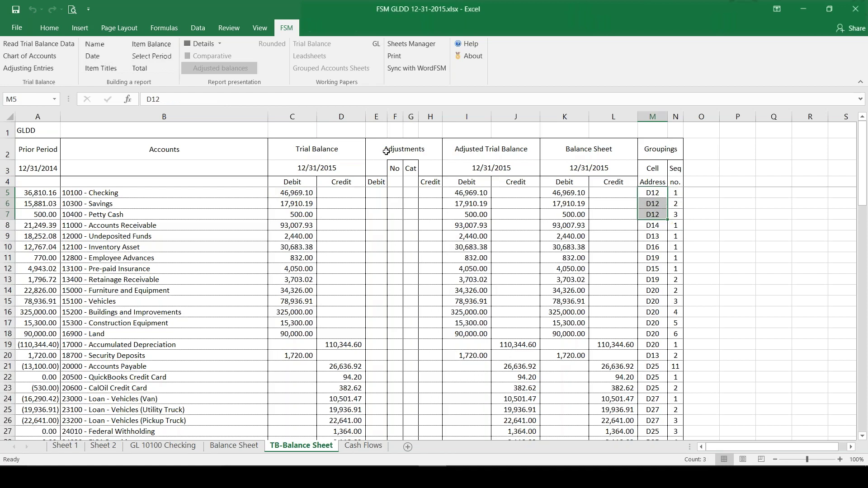
pyautogui.click(223, 447)
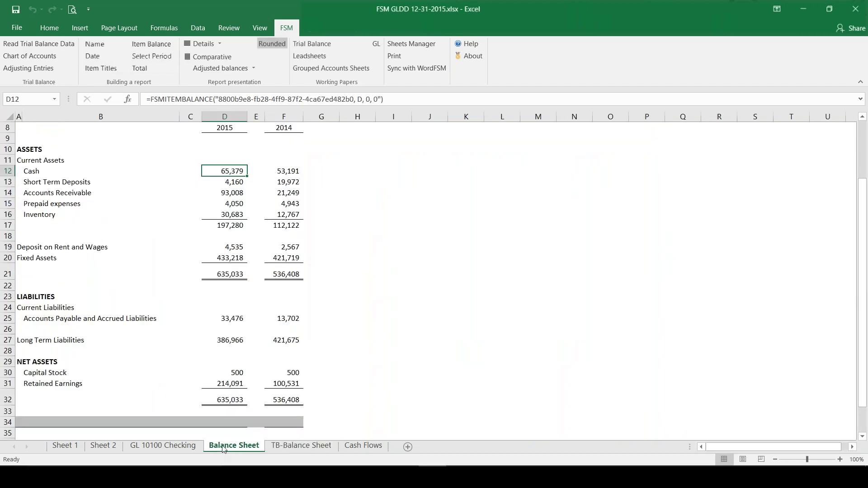
# Inspect the accounts grouped into 2015 Retained Earnings (D31), then return to TB-Balance Sheet.
pyautogui.doubleClick(218, 384)
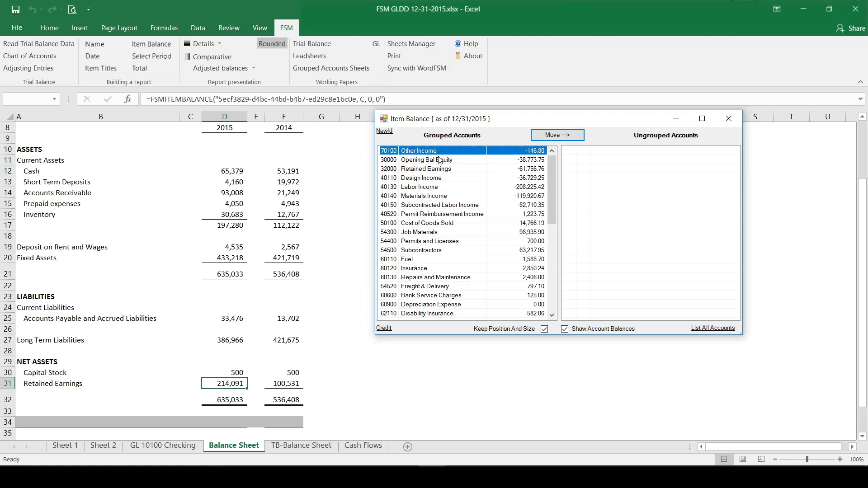
pyautogui.click(729, 118)
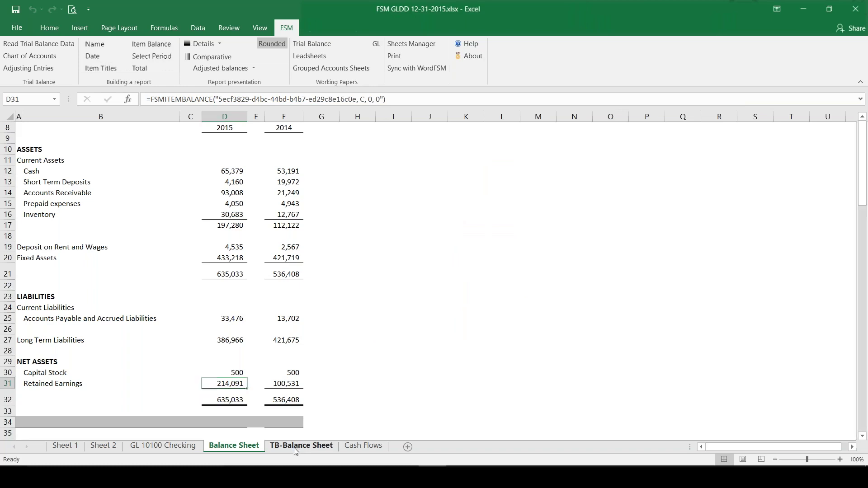
pyautogui.click(295, 447)
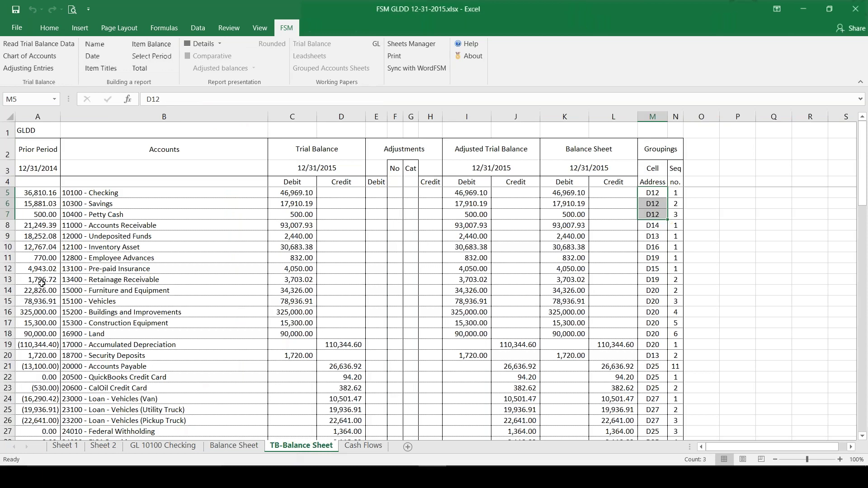
# Start adjusting entry 1 with a 10,000.00 debit to 10100 - Checking.
pyautogui.click(13, 70)
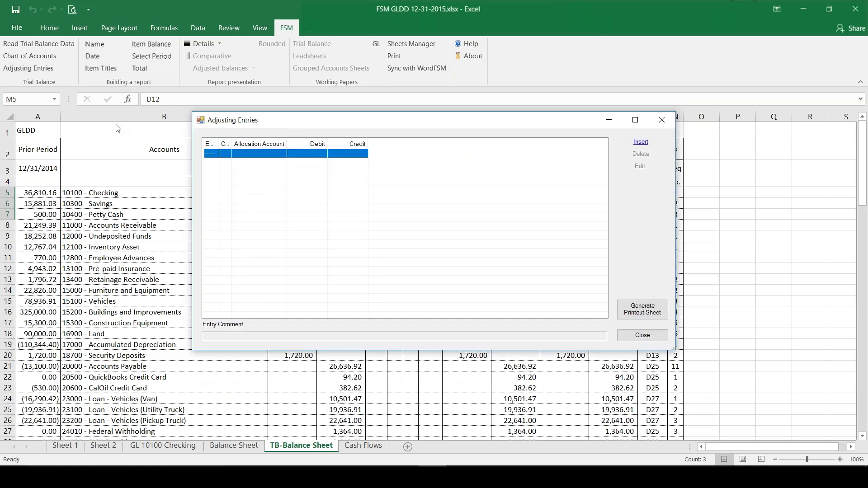
pyautogui.click(641, 143)
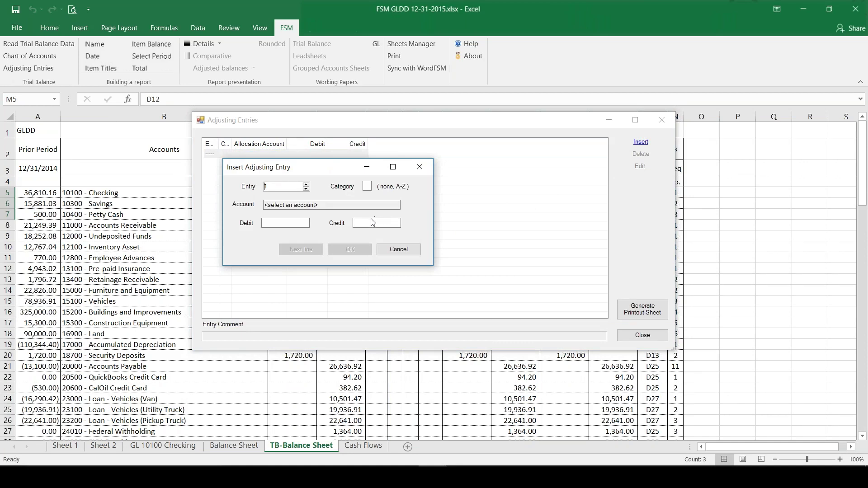
pyautogui.click(292, 207)
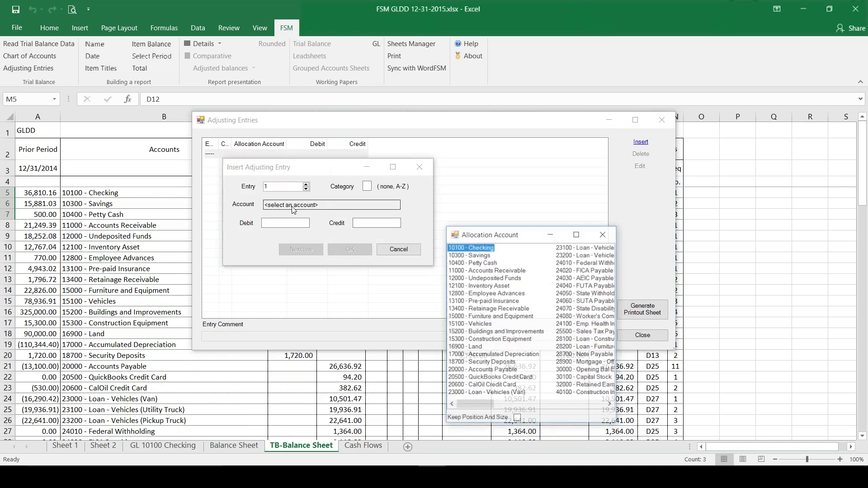
pyautogui.write('Checking')
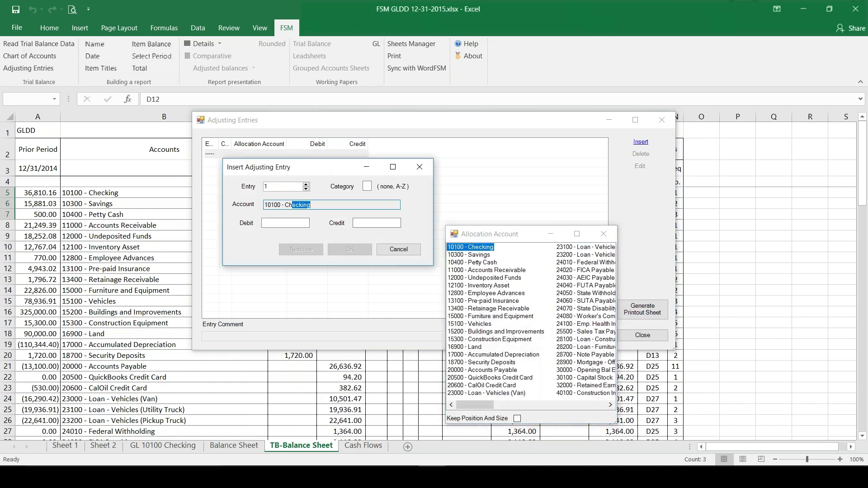
pyautogui.press('Tab')
pyautogui.write('1')
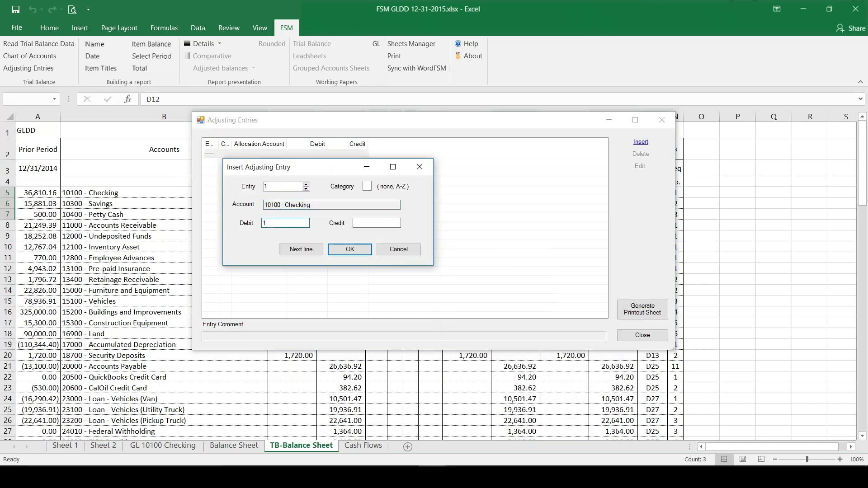
pyautogui.press('BackSpace')
pyautogui.write('10000')
pyautogui.click(305, 250)
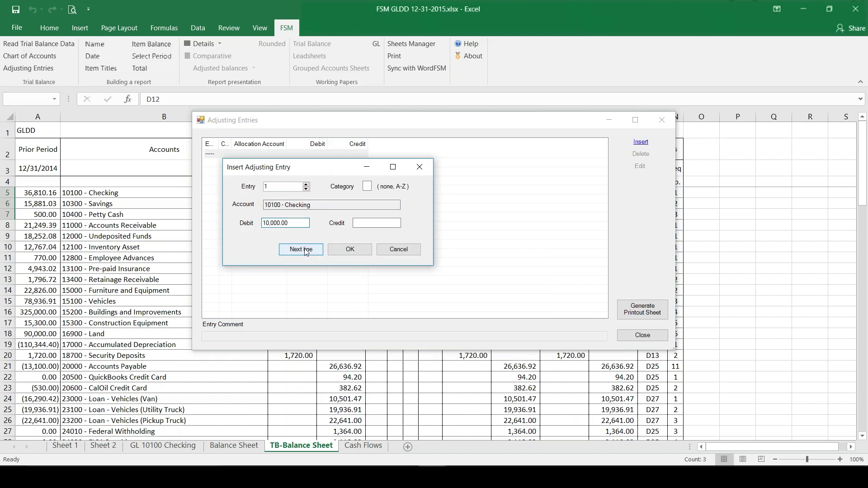
# Add a 10,000.00 credit line to 11000 - Accounts Receivable.
pyautogui.click(515, 270)
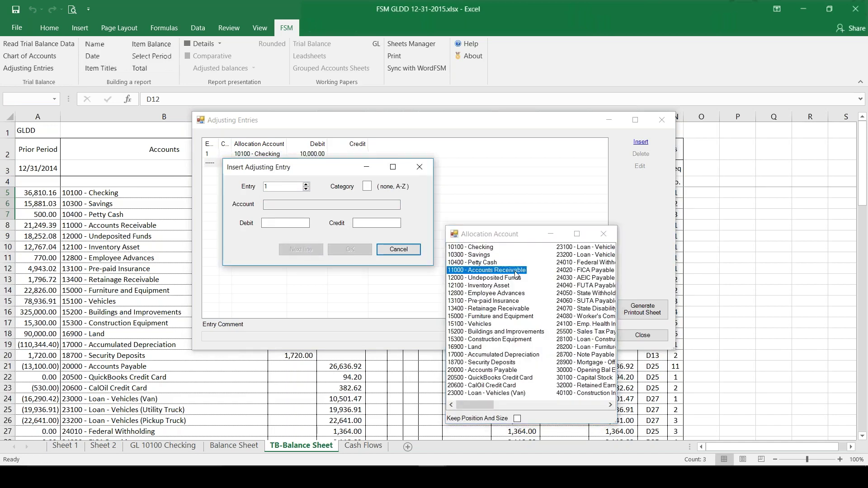
pyautogui.doubleClick(515, 273)
pyautogui.click(396, 223)
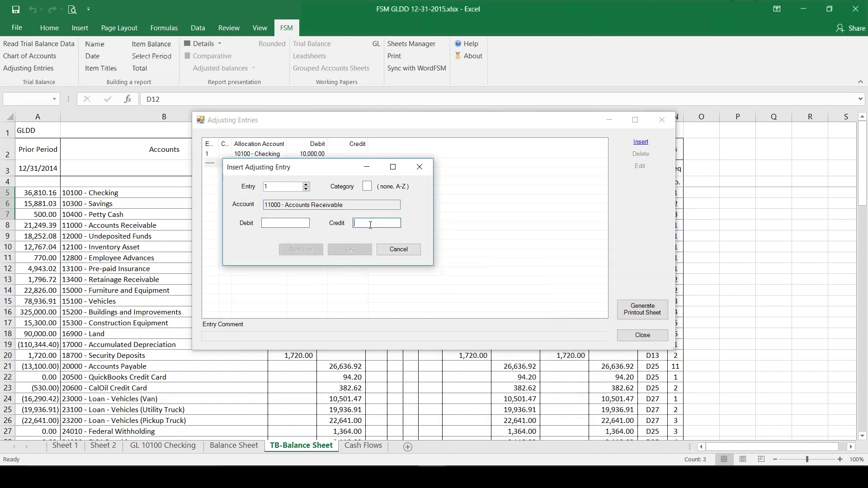
pyautogui.write('10000')
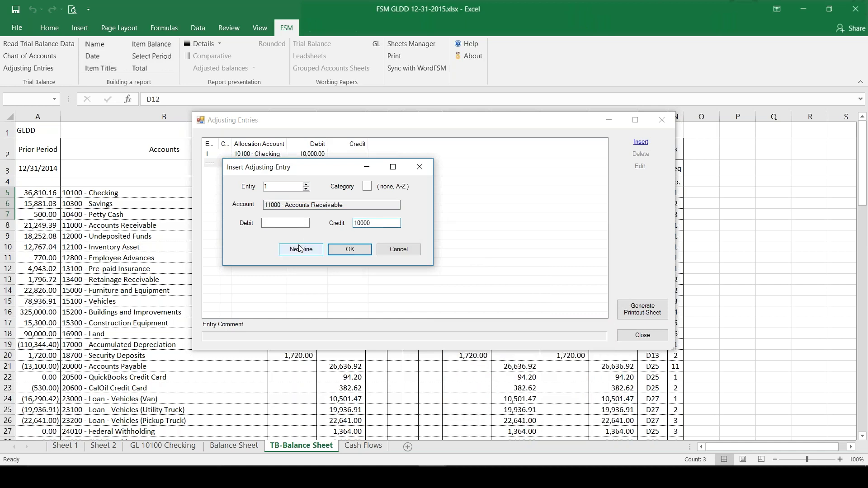
pyautogui.click(357, 252)
# Add the entry comment 'To record cash receipt' and close the adjusting entries.
pyautogui.click(248, 336)
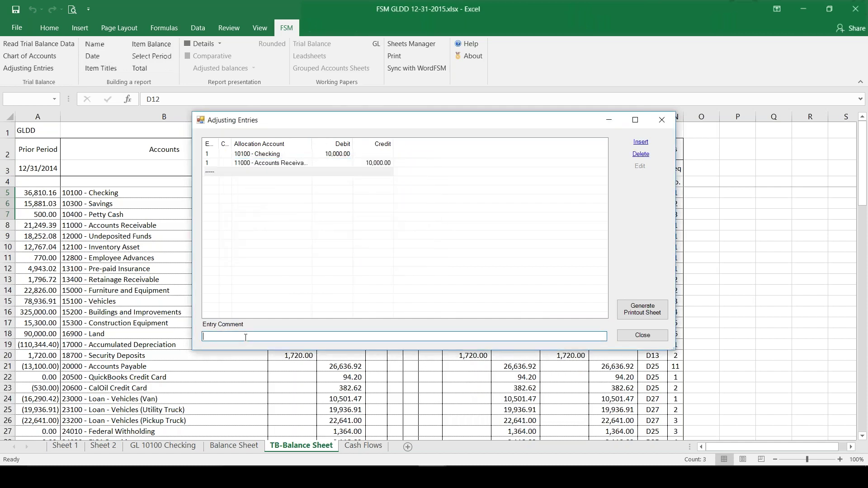
pyautogui.write('To record cash receipt')
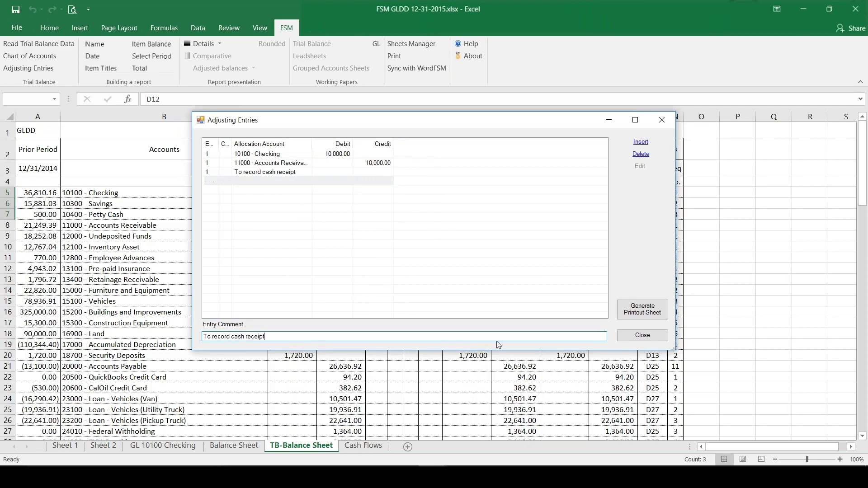
pyautogui.click(643, 335)
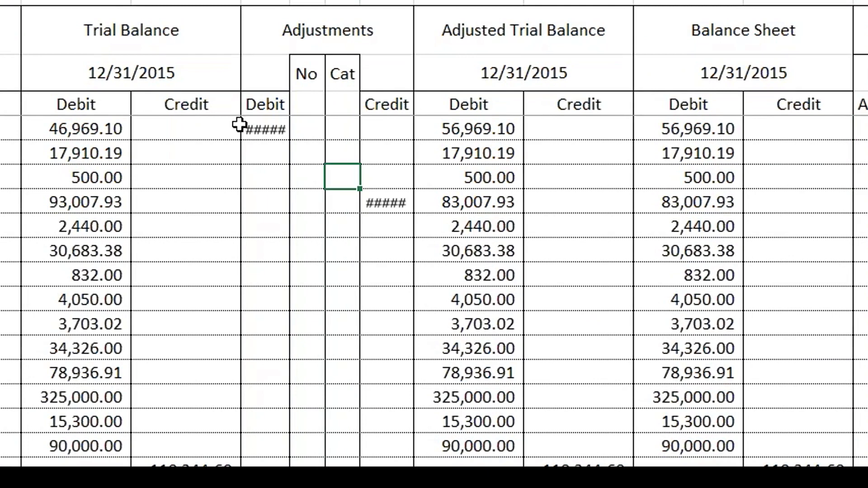
# Check that the Balance Sheet's 2015 Cash reads 75,379 and Accounts Receivable reads 83,008.
pyautogui.click(271, 176)
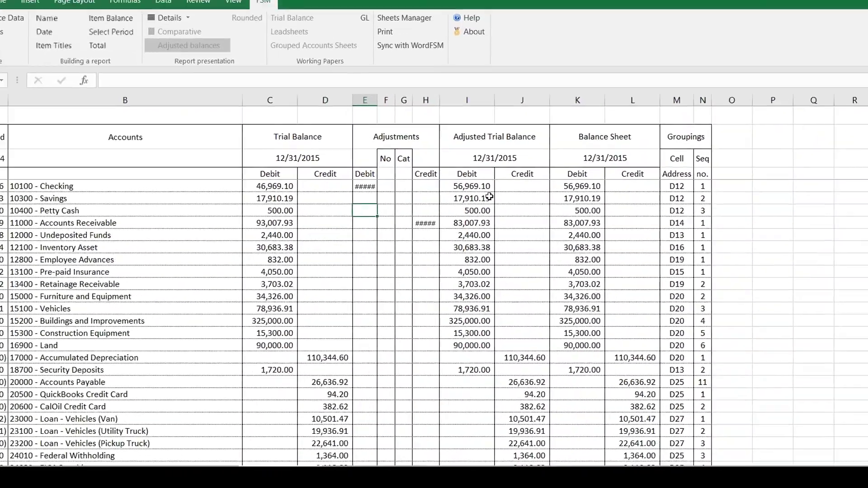
pyautogui.click(235, 447)
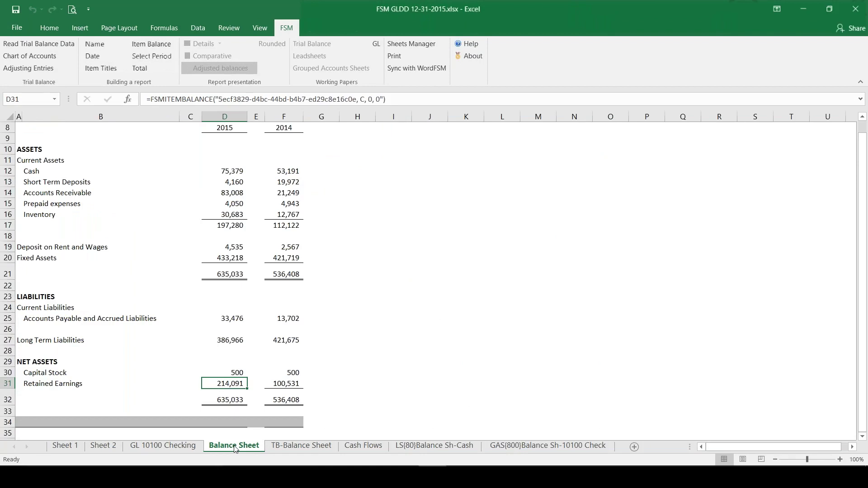
pyautogui.click(233, 174)
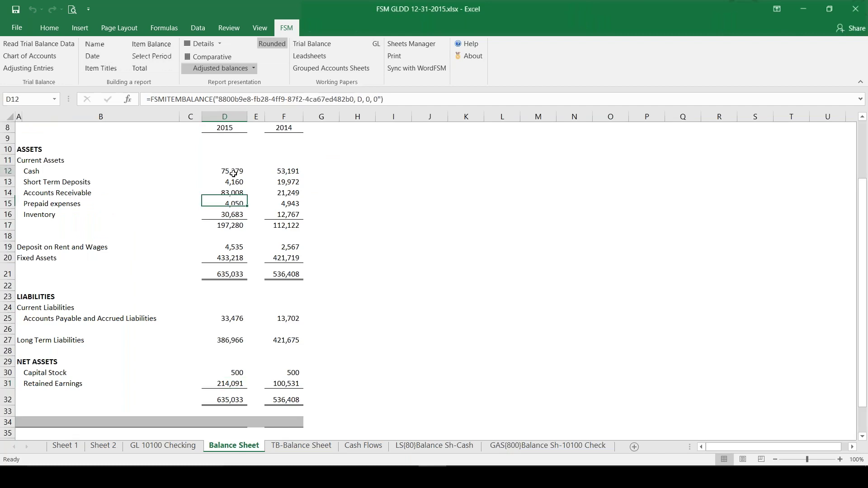
pyautogui.press('Down')
pyautogui.press('Down')
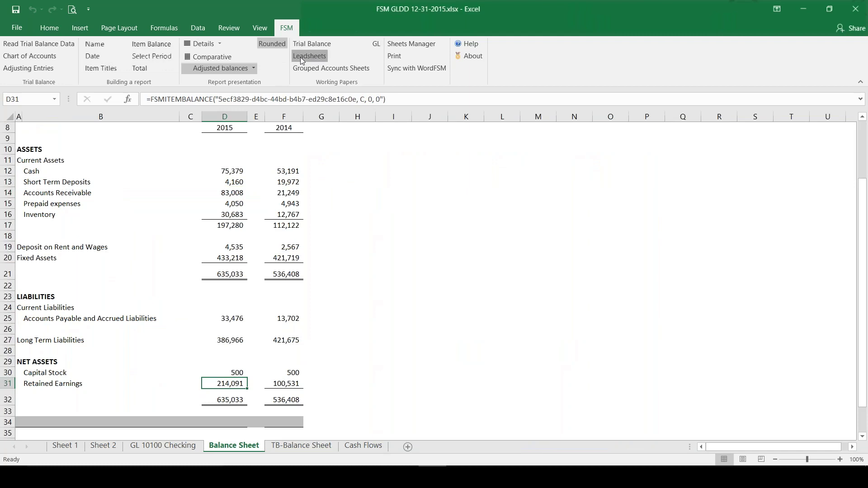
# Create a leadsheet for the D12: Cash grouping.
pyautogui.click(301, 59)
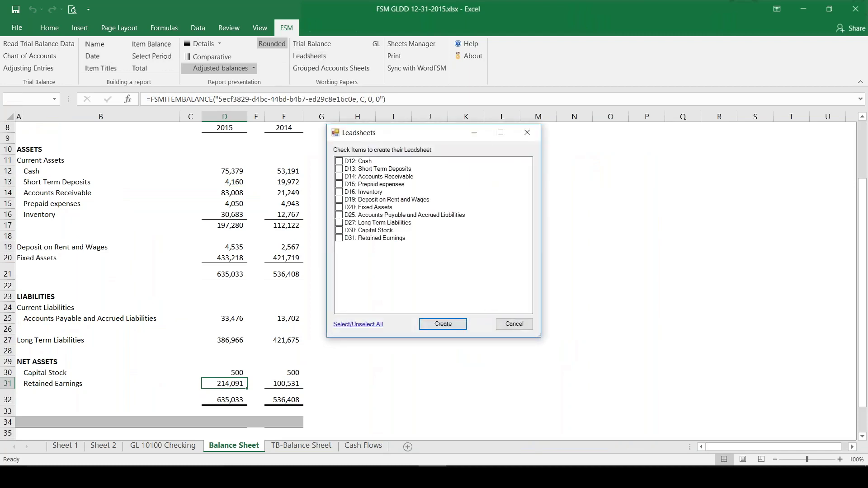
pyautogui.click(340, 161)
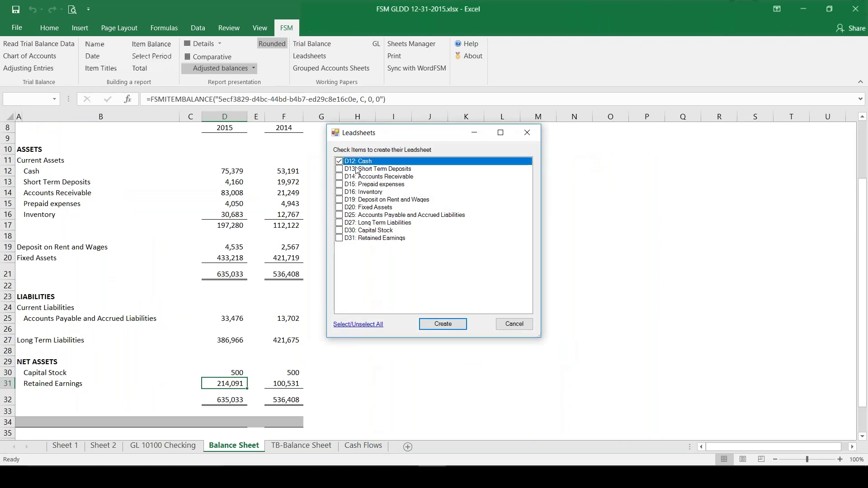
pyautogui.click(435, 325)
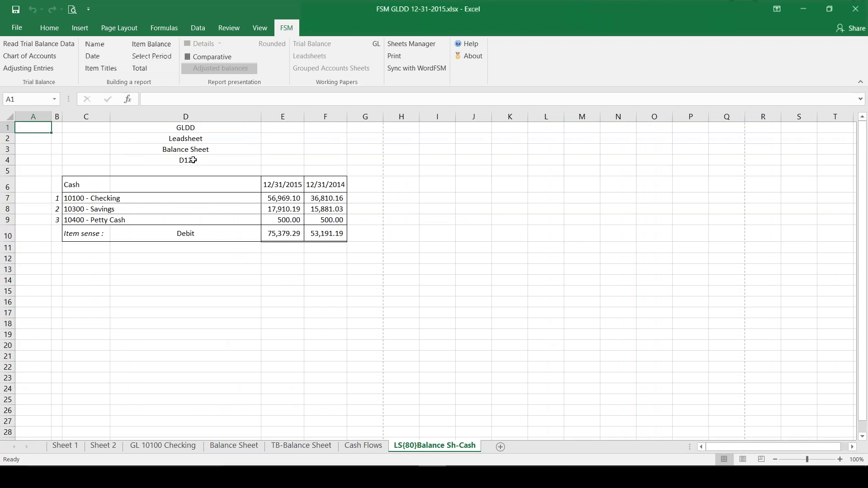
# Review the Checking, Savings and Petty Cash rows on LS(80)Balance Sh-Cash, then return to the Balance Sheet.
pyautogui.click(193, 160)
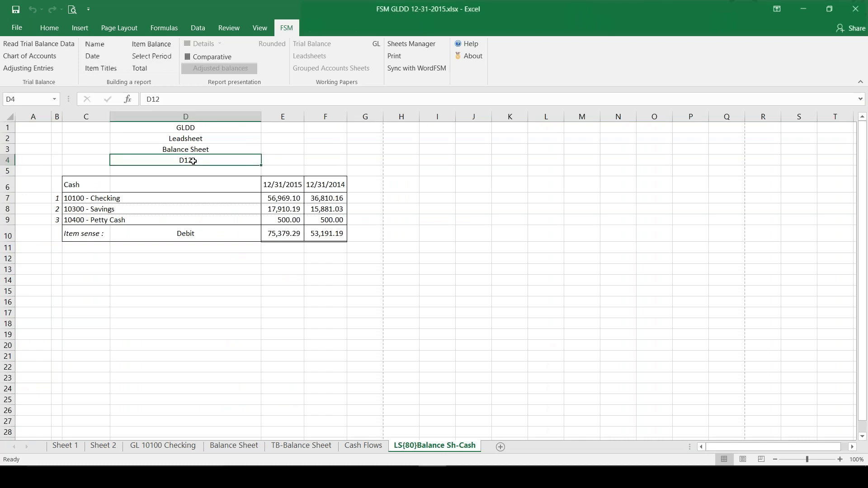
pyautogui.click(189, 199)
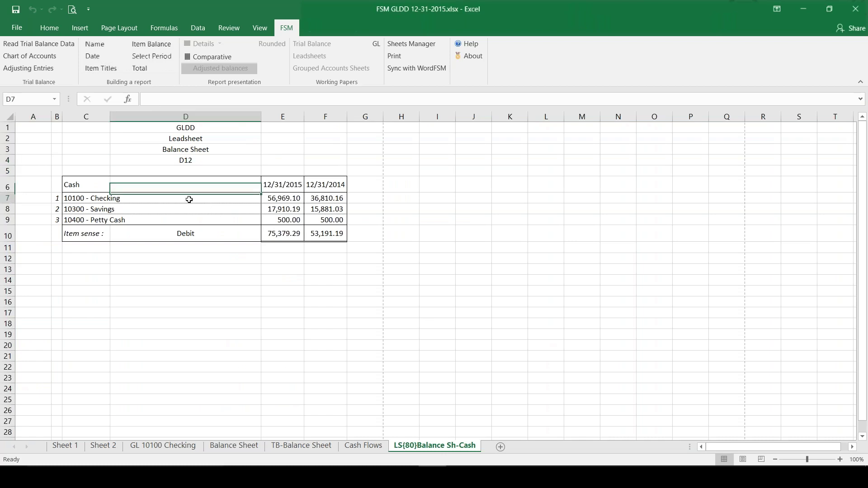
pyautogui.moveTo(189, 200); pyautogui.dragTo(188, 218)
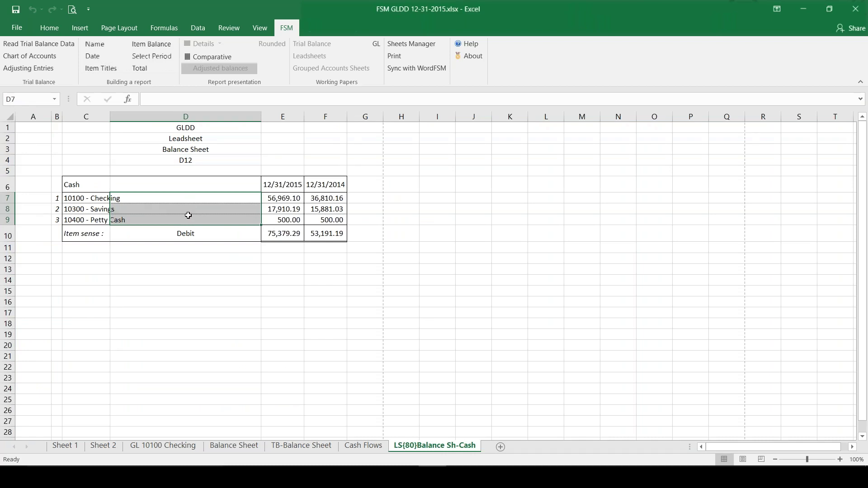
pyautogui.click(355, 197)
pyautogui.moveTo(355, 196); pyautogui.dragTo(357, 235)
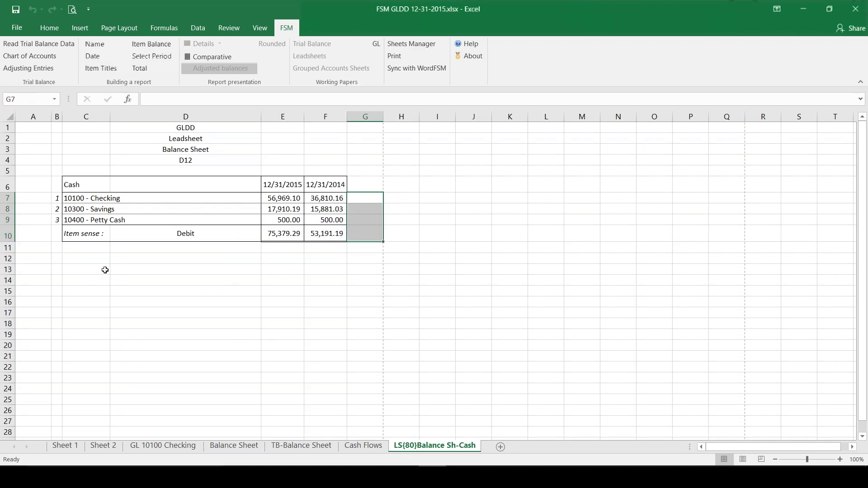
pyautogui.click(105, 270)
pyautogui.click(180, 294)
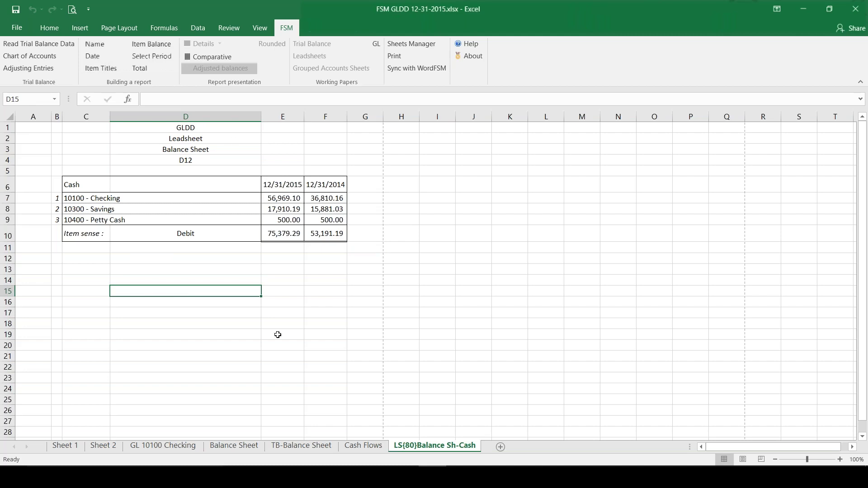
pyautogui.click(234, 445)
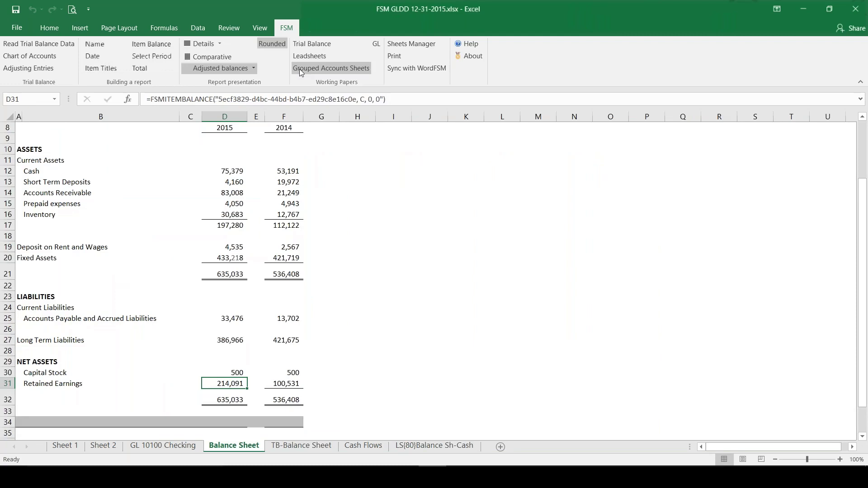
# Mark D12: 10100 - Checking for a grouped accounts sheet.
pyautogui.click(299, 68)
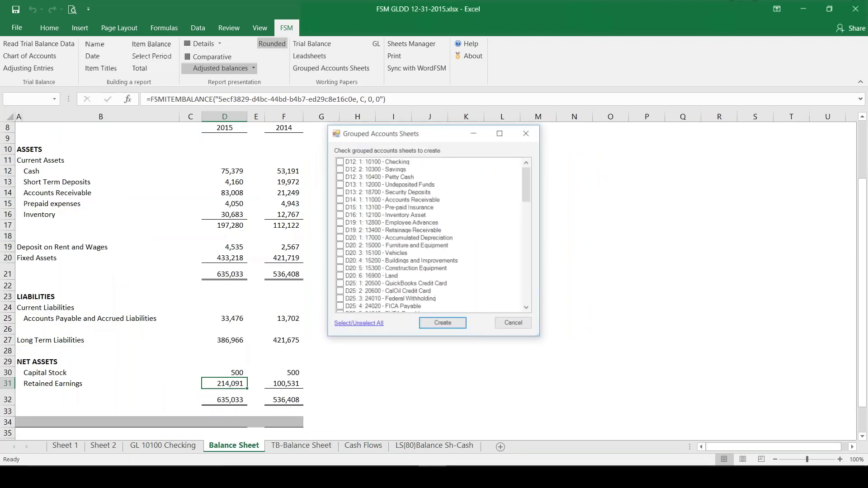
pyautogui.click(339, 161)
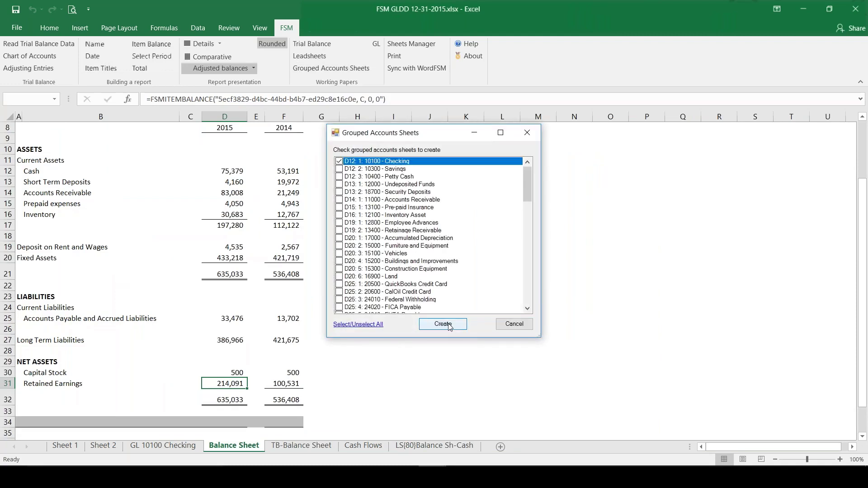